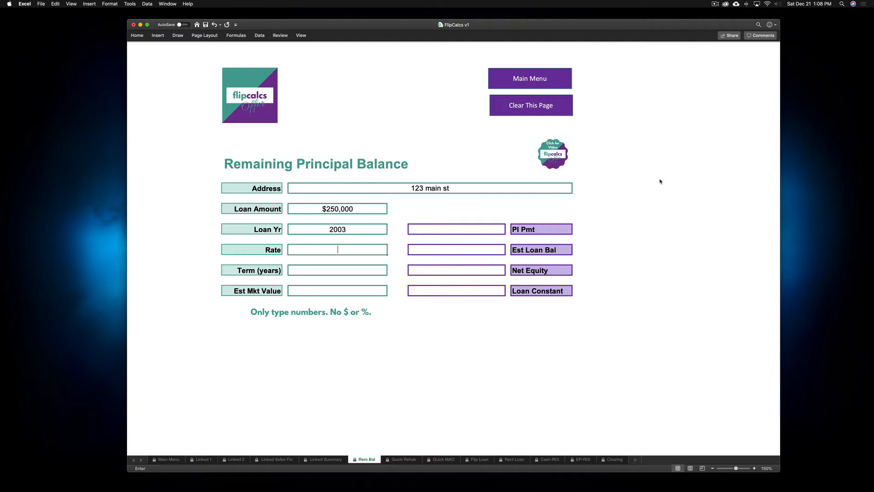
- Complete the Remaining Principal Balance inputs with a rate of 6, a 30-year term and an estimated market value of 345000
{"action": "key", "text": "Return"}
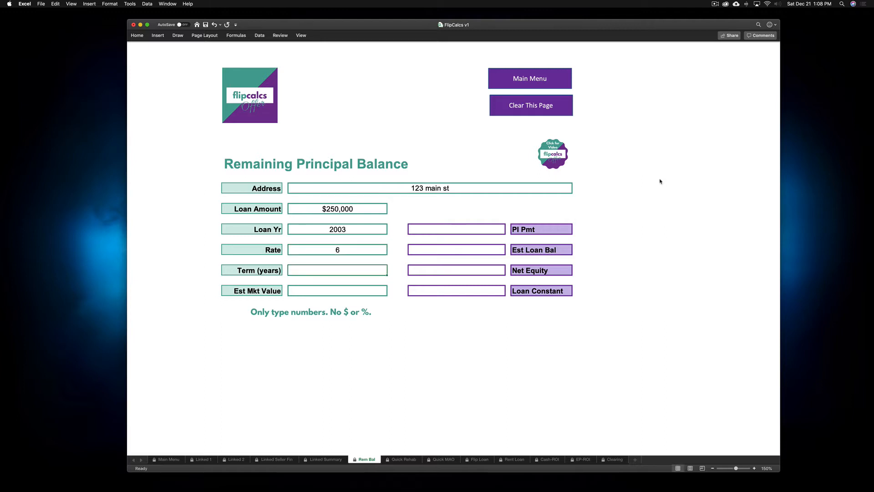
{"action": "type", "text": "30"}
{"action": "key", "text": "Return"}
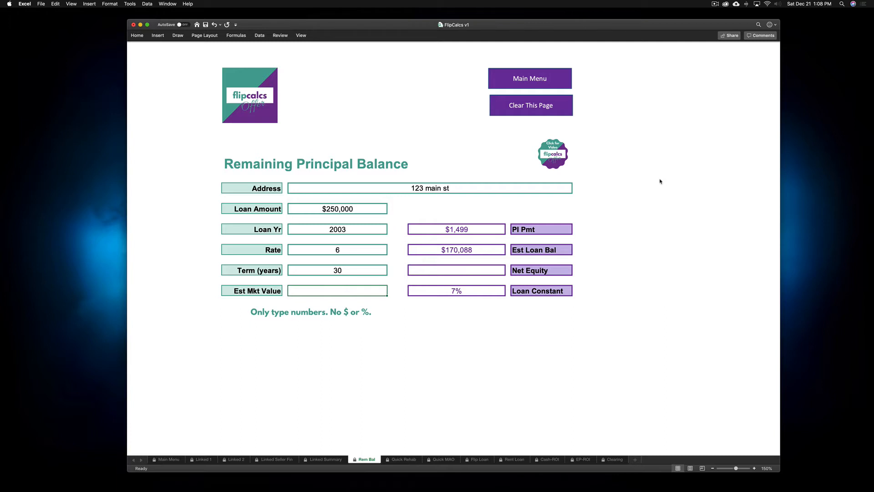
{"action": "type", "text": "345000"}
{"action": "key", "text": "Return"}
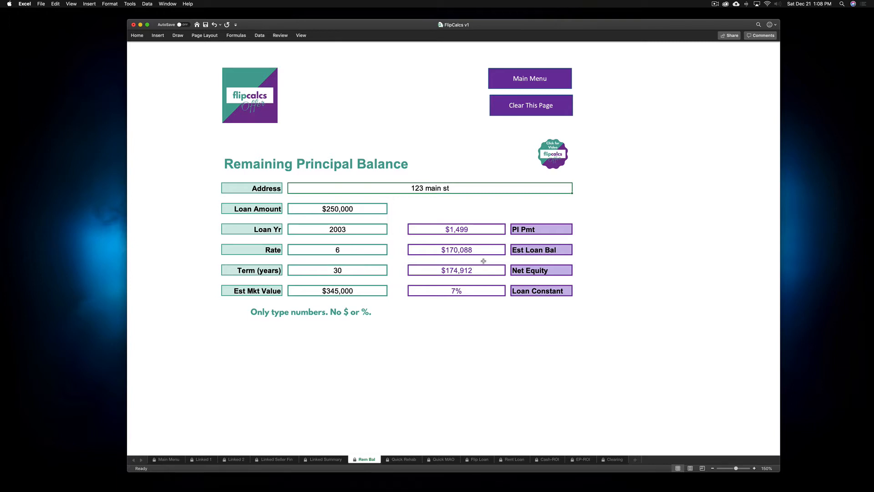
- Clear the Remaining Principal Balance page and return to the main menu
{"action": "scroll", "coordinate": [483, 261], "scroll_direction": "right", "scroll_amount": 1}
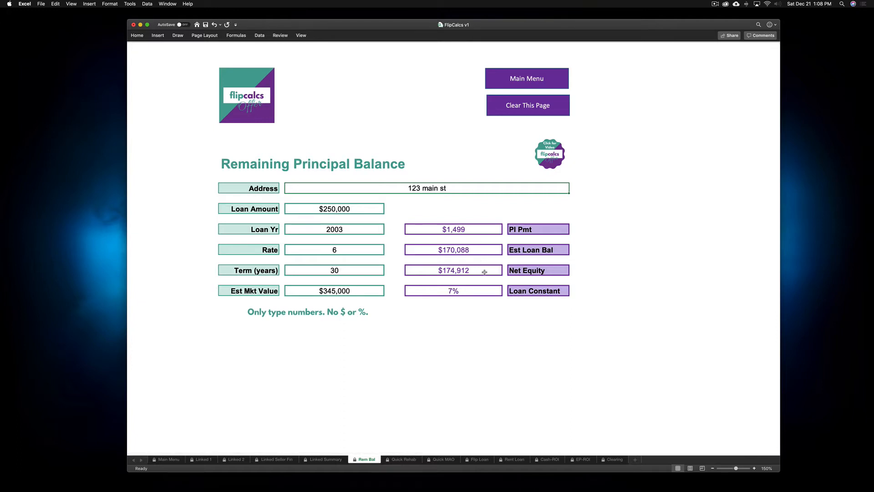
{"action": "scroll", "coordinate": [482, 271], "scroll_direction": "down", "scroll_amount": 1}
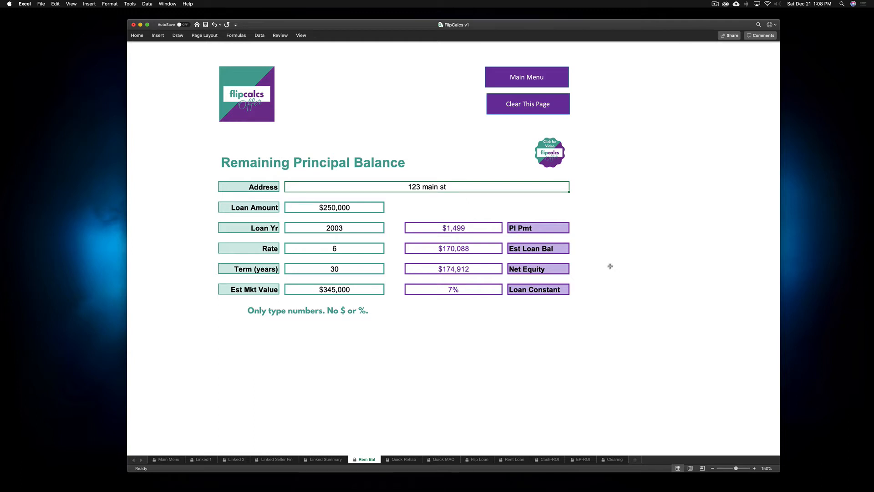
{"action": "left_click", "coordinate": [519, 108]}
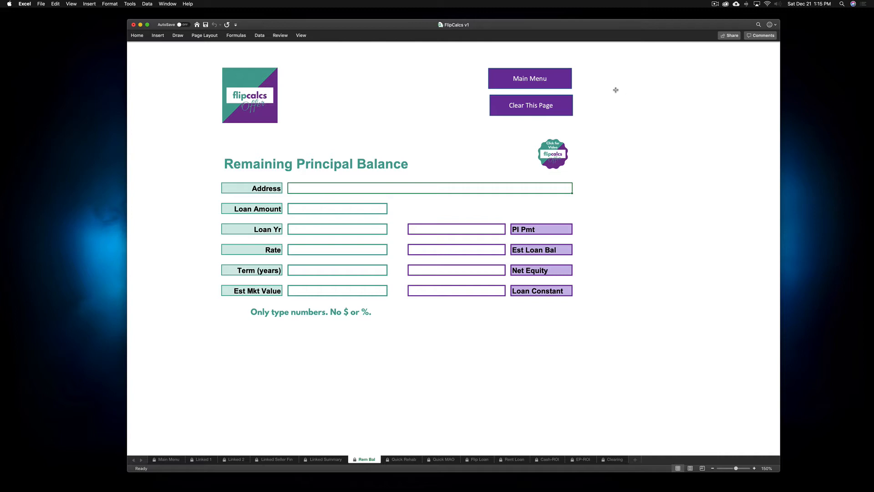
{"action": "left_click", "coordinate": [531, 82]}
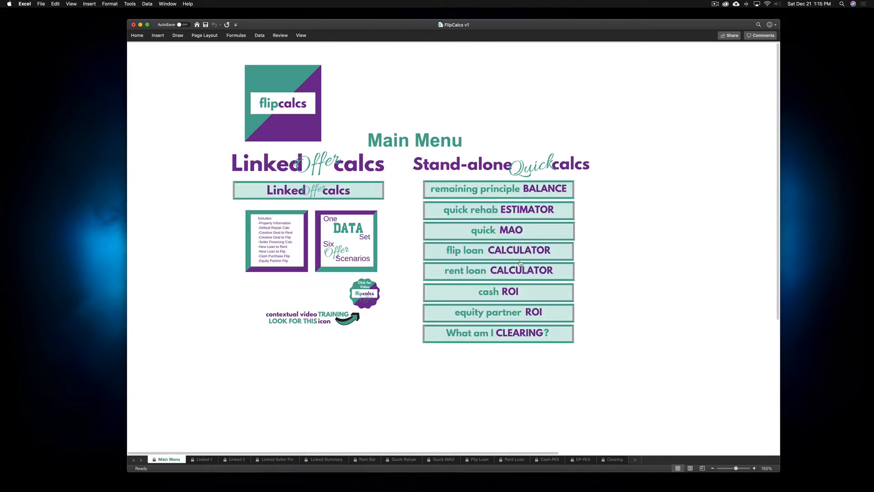
- Open the Quick Rehab Estimator and enter a rehab multiplier of 25, square footage of 1900 and year built of 2002
{"action": "left_click", "coordinate": [490, 211]}
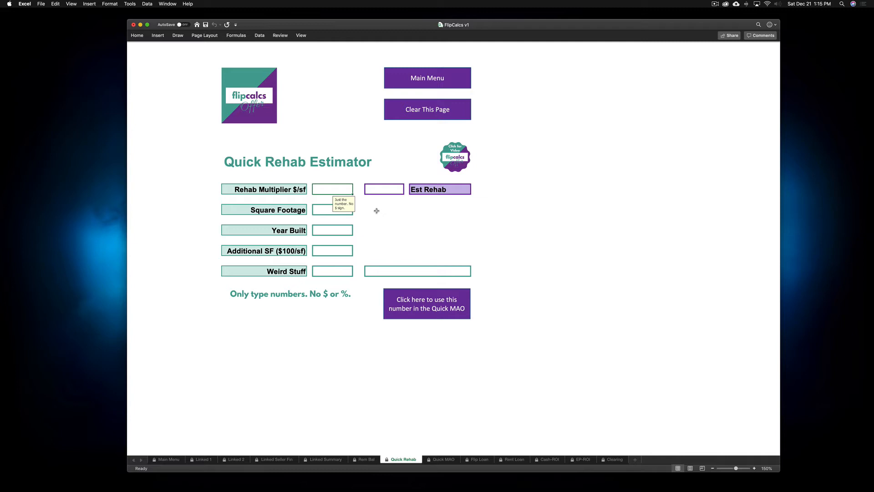
{"action": "type", "text": "25"}
{"action": "key", "text": "Return"}
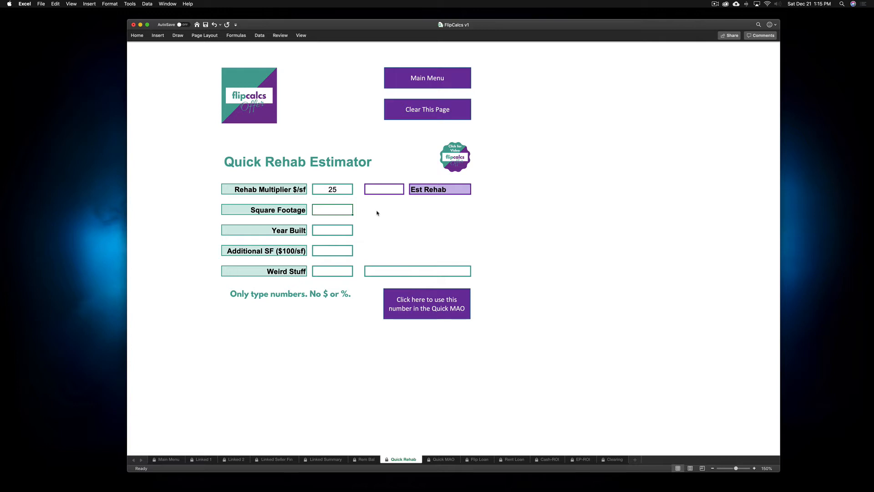
{"action": "type", "text": "1900"}
{"action": "key", "text": "Return"}
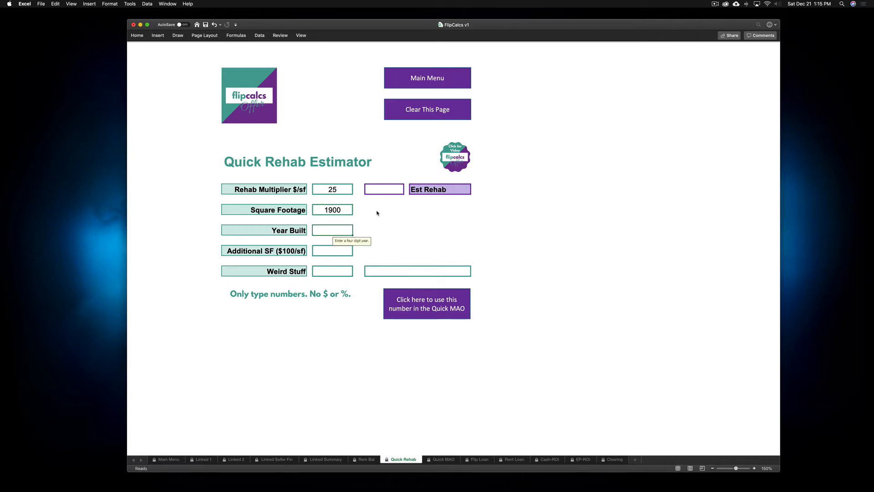
{"action": "type", "text": "2002"}
{"action": "key", "text": "Return"}
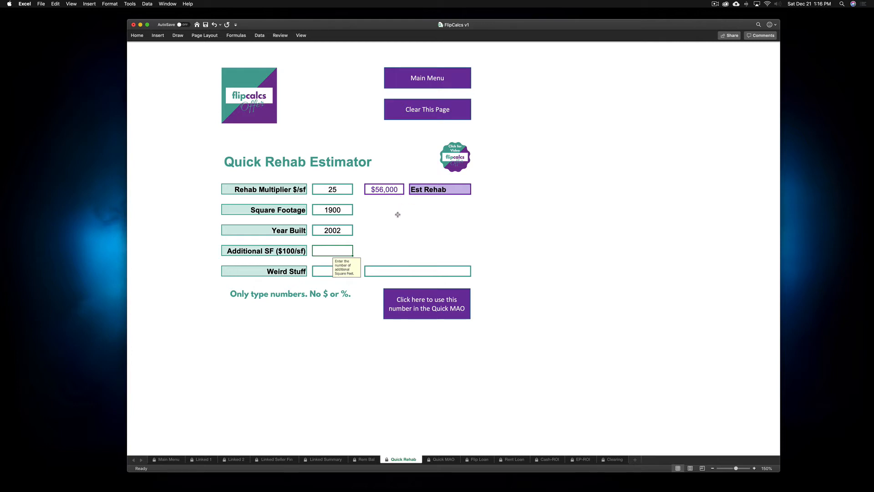
- Carry the rehab estimate into the Quick MAO calculator and set the ARV to 345000
{"action": "left_click", "coordinate": [417, 307]}
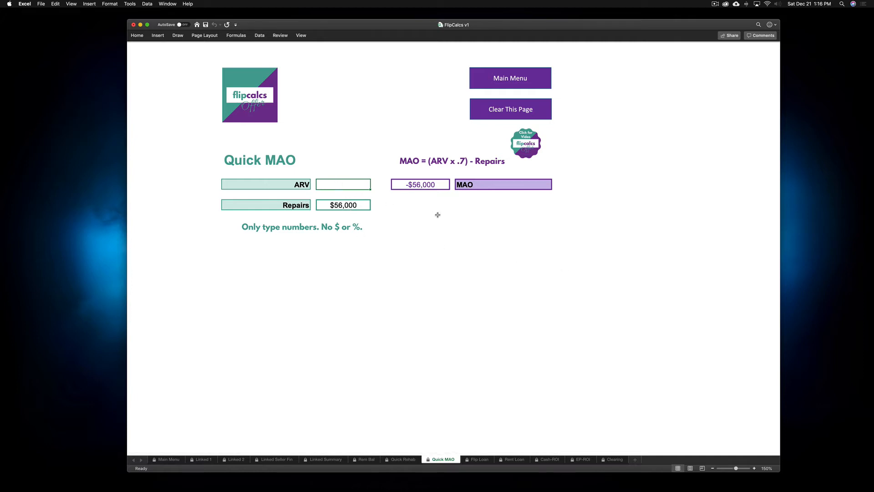
{"action": "type", "text": "345000"}
{"action": "key", "text": "Return"}
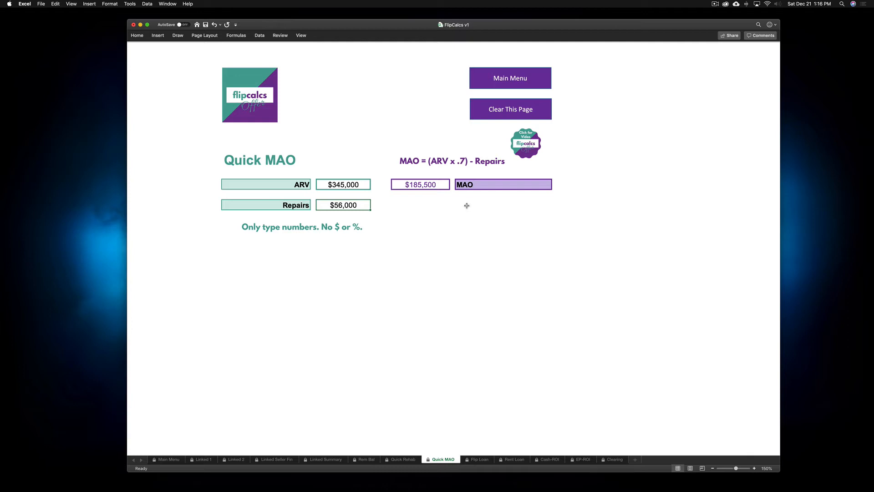
- Go back to the main menu, open the Linked Offer calculator and fill in the property's address
{"action": "left_click", "coordinate": [518, 82]}
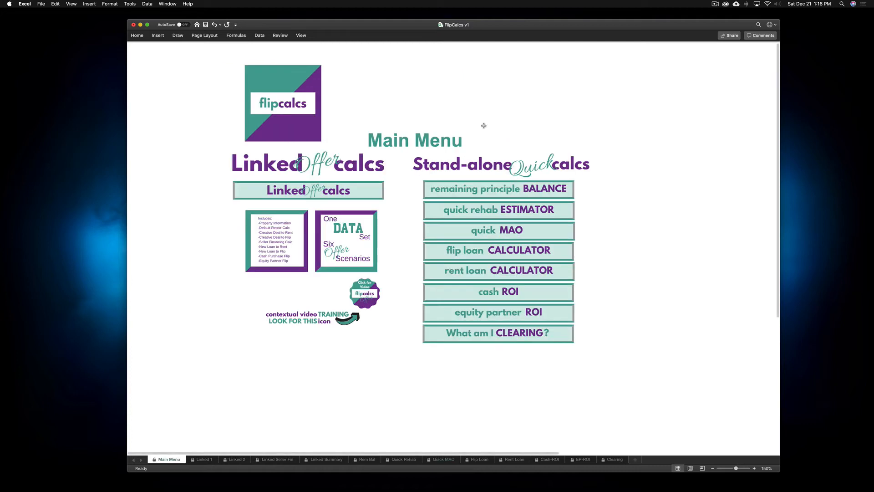
{"action": "left_click", "coordinate": [324, 191]}
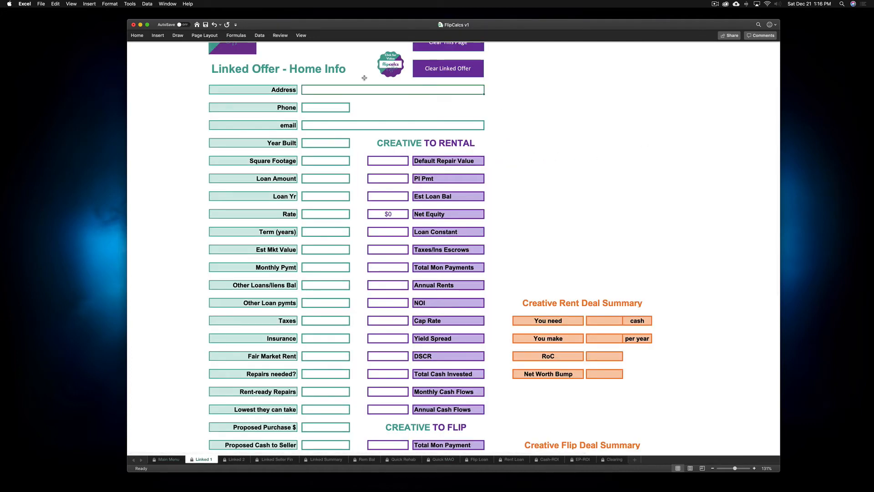
{"action": "type", "text": "123 Main"}
{"action": "key", "text": "Return"}
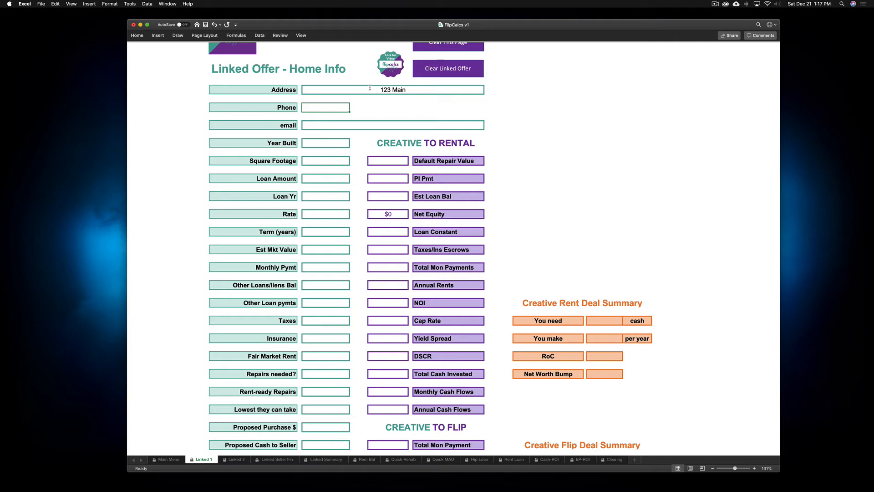
- Leave phone and email blank and set the home's year built to 2002 and square footage to 1900
{"action": "key", "text": "Return"}
{"action": "key", "text": "Return"}
{"action": "type", "text": "2002"}
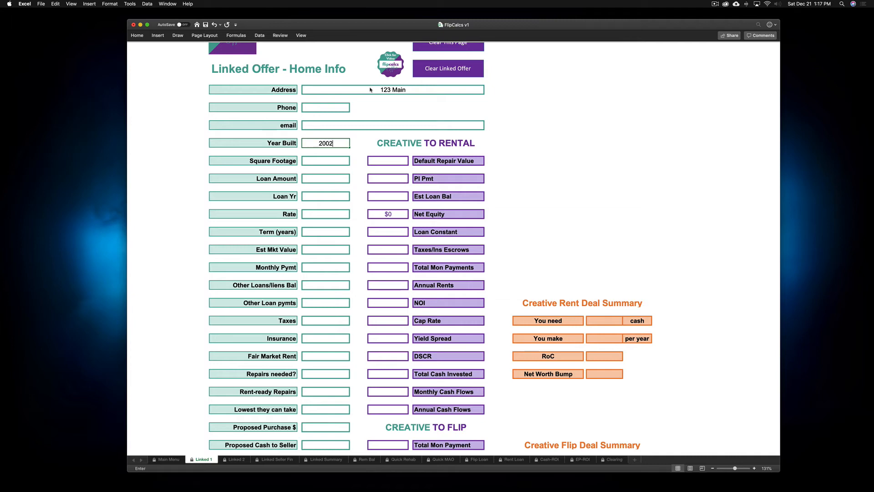
{"action": "key", "text": "Return"}
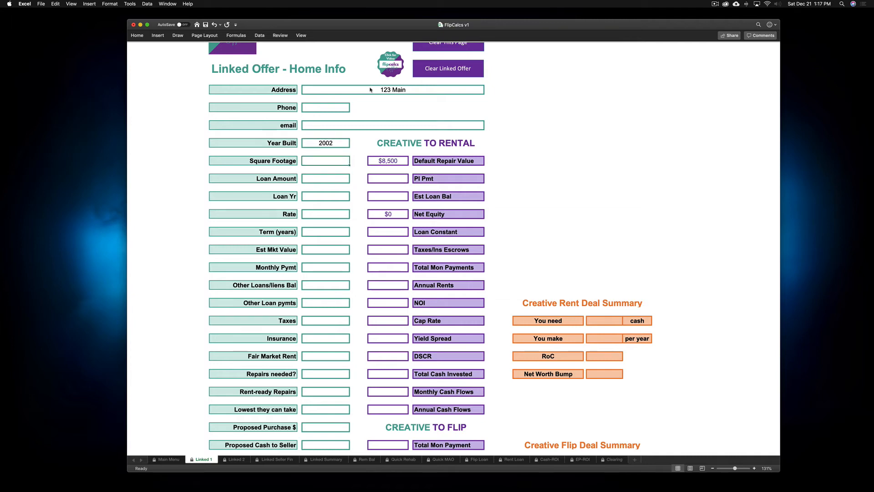
{"action": "type", "text": "1900"}
{"action": "key", "text": "Return"}
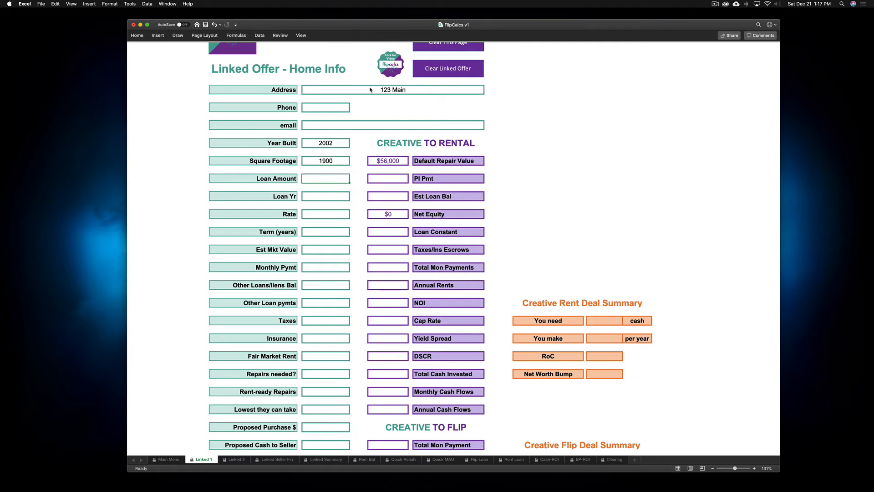
- Enter the linked offer's loan details: amount 250000, loan year 2003, rate 8 and term 30 years
{"action": "type", "text": "250000"}
{"action": "key", "text": "Return"}
{"action": "type", "text": "2003"}
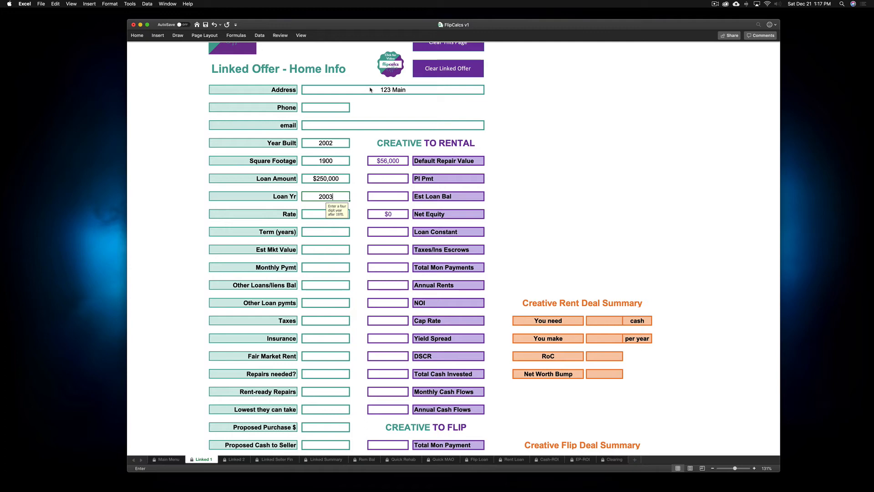
{"action": "key", "text": "Return"}
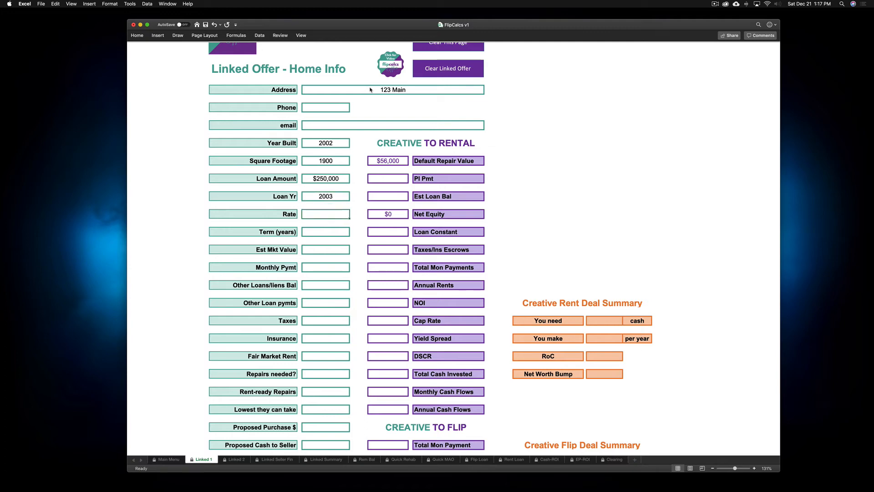
{"action": "type", "text": "8"}
{"action": "key", "text": "Tab"}
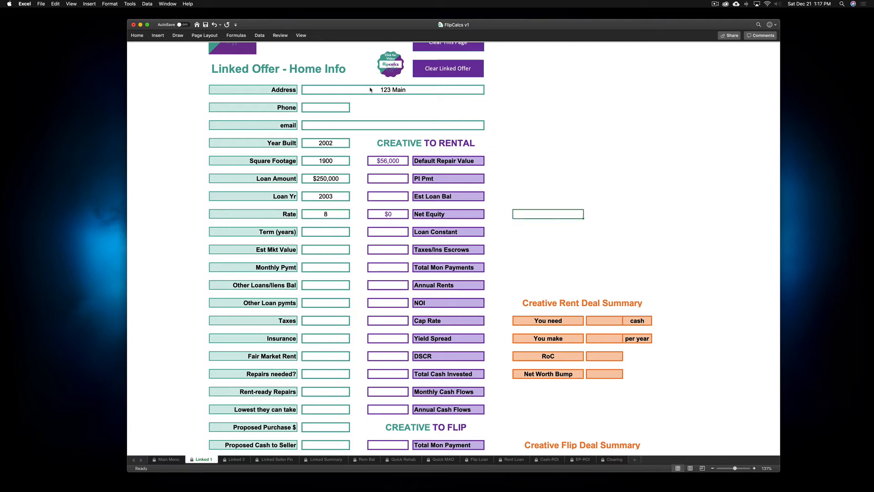
{"action": "left_click", "coordinate": [327, 232]}
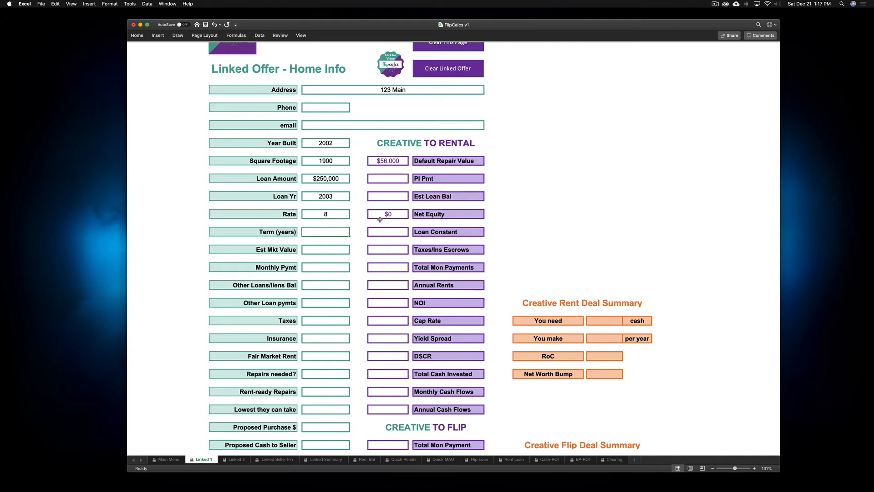
{"action": "type", "text": "30"}
{"action": "key", "text": "Return"}
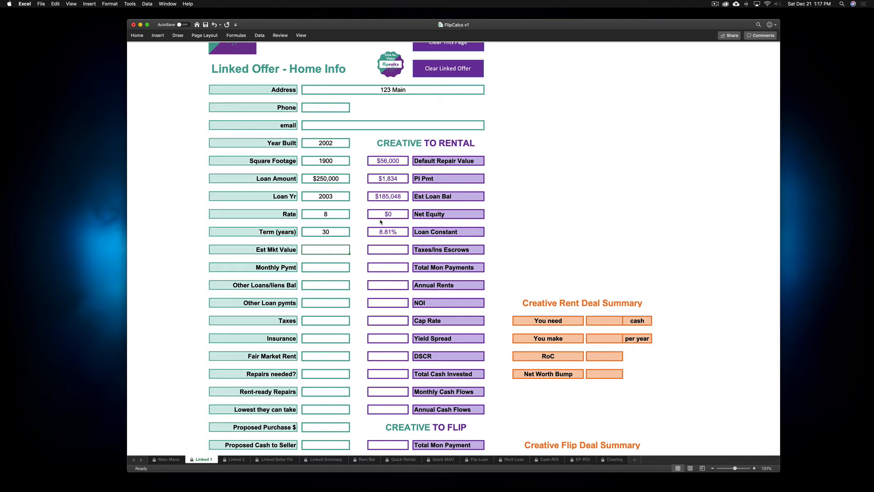
- Set the linked offer's estimated market value to $345,000 and the monthly payment to $2,231
{"action": "type", "text": "345,000"}
{"action": "key", "text": "Return"}
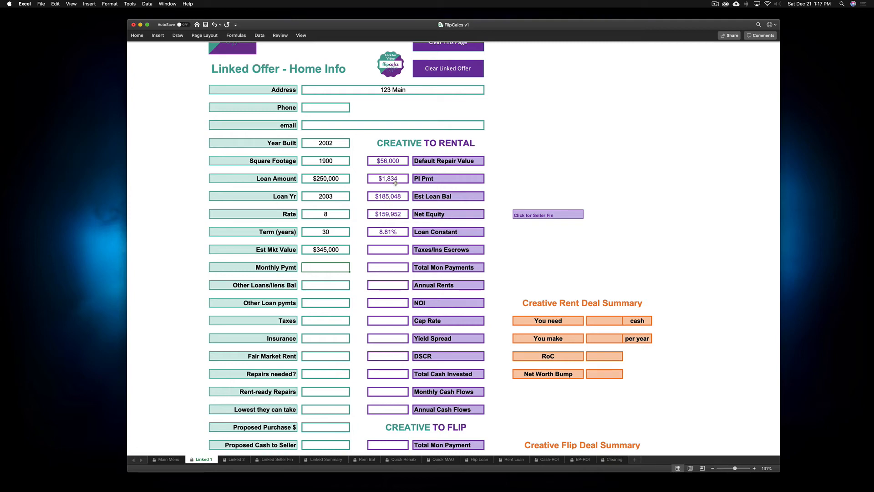
{"action": "scroll", "coordinate": [371, 247], "scroll_direction": "down", "scroll_amount": 1}
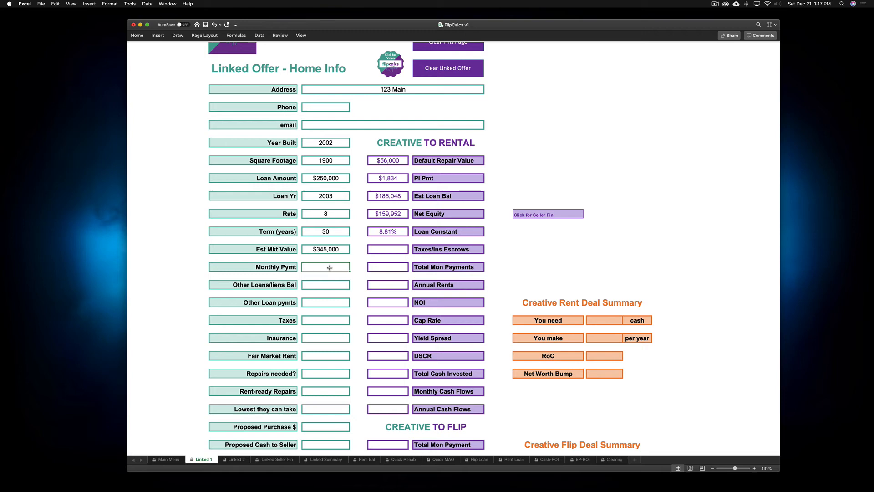
{"action": "type", "text": "2233"}
{"action": "key", "text": "Return"}
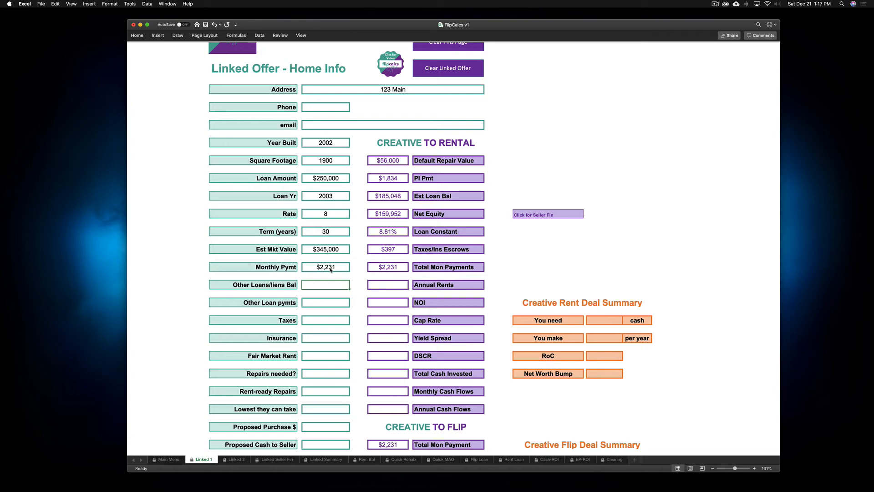
- Enter an other loans/liens balance of $10,000 and other loan payments of $58
{"action": "scroll", "coordinate": [331, 269], "scroll_direction": "down", "scroll_amount": 5}
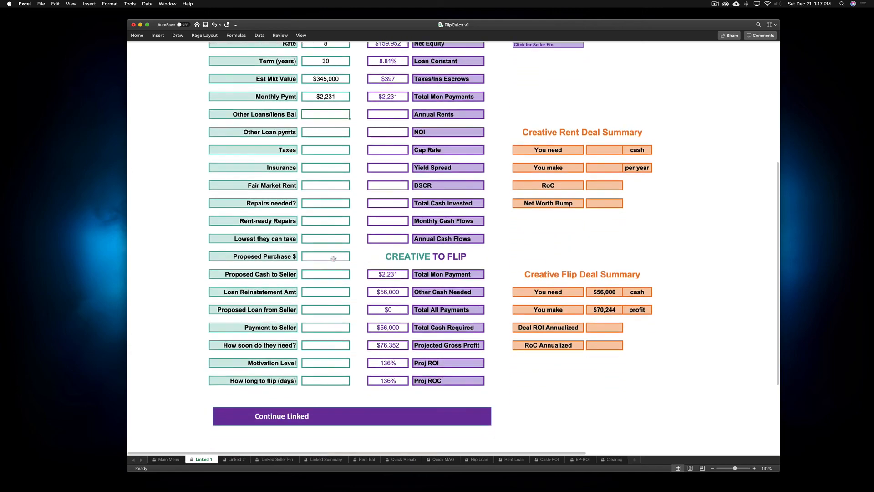
{"action": "scroll", "coordinate": [334, 258], "scroll_direction": "down", "scroll_amount": 1}
{"action": "scroll", "coordinate": [333, 205], "scroll_direction": "up", "scroll_amount": 1}
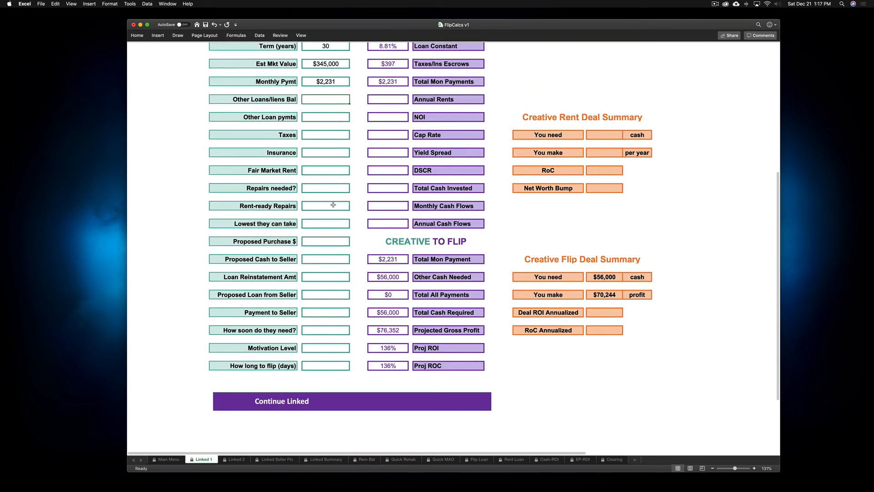
{"action": "scroll", "coordinate": [333, 205], "scroll_direction": "up", "scroll_amount": 3}
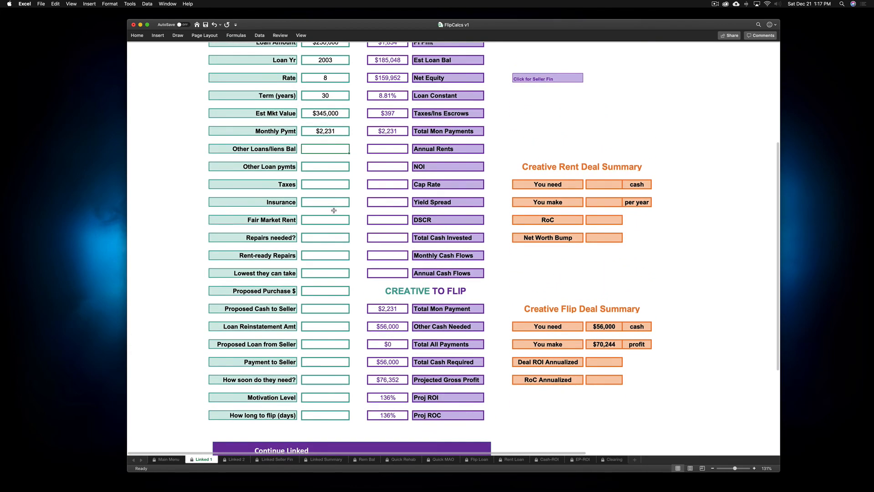
{"action": "scroll", "coordinate": [333, 209], "scroll_direction": "up", "scroll_amount": 1}
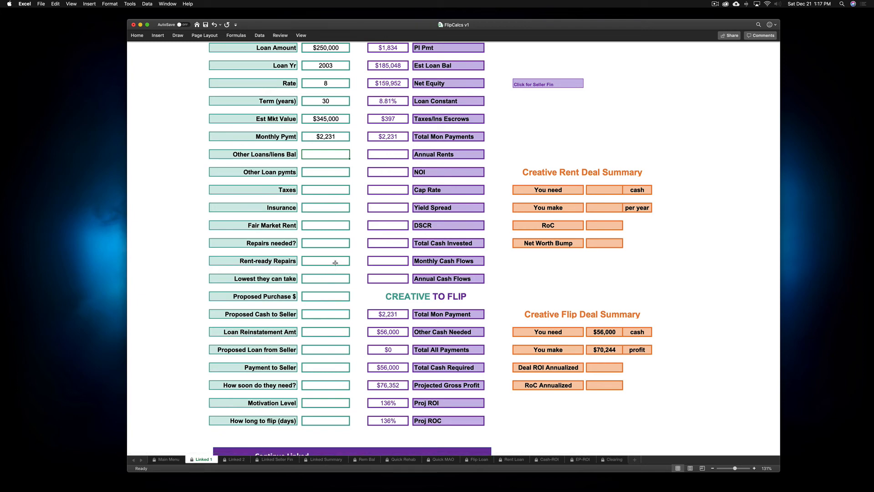
{"action": "scroll", "coordinate": [335, 262], "scroll_direction": "up", "scroll_amount": 4}
{"action": "scroll", "coordinate": [336, 261], "scroll_direction": "down", "scroll_amount": 4}
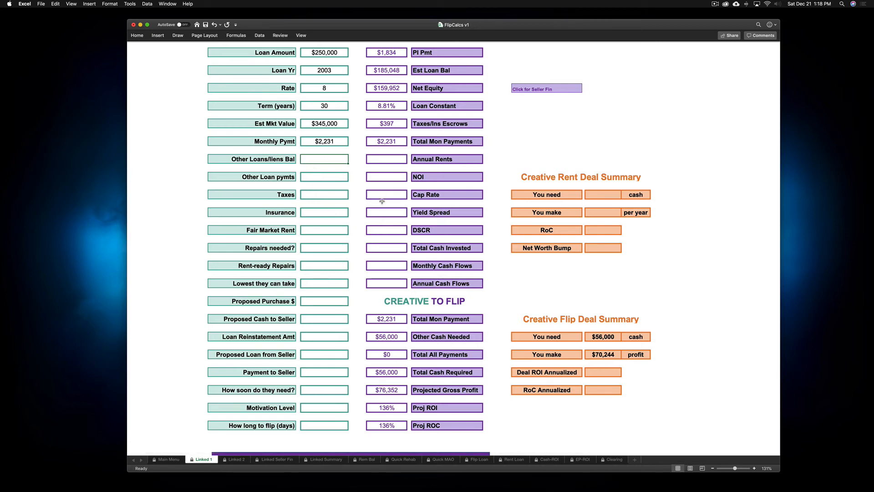
{"action": "type", "text": "10000"}
{"action": "key", "text": "Return"}
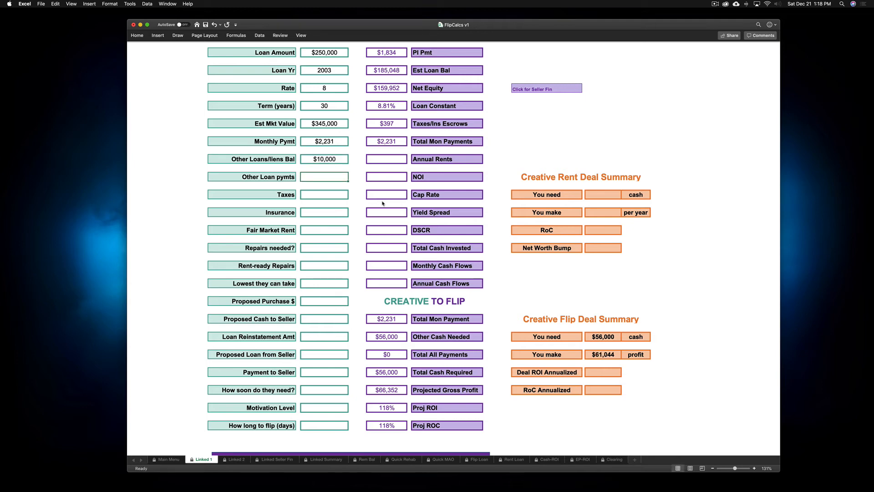
{"action": "type", "text": "58"}
{"action": "key", "text": "Return"}
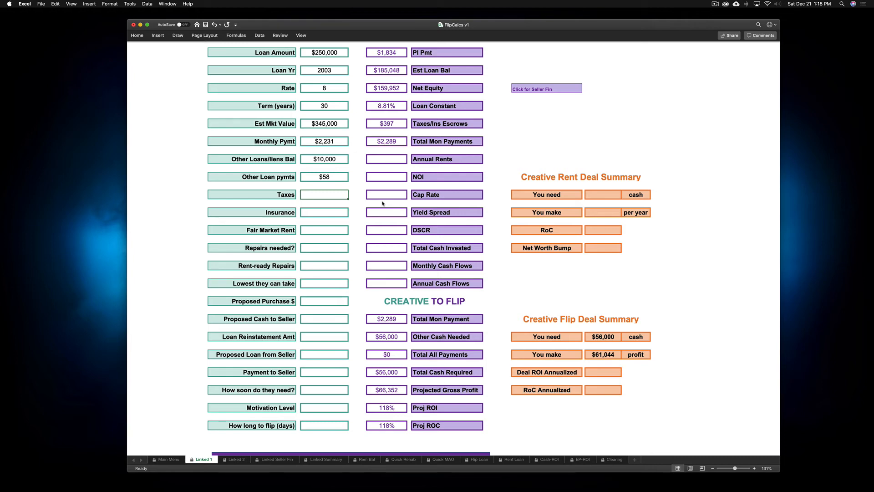
- Enter taxes of $2,400, insurance of $1,200 and a fair market rent of $1,900 for the linked offer
{"action": "type", "text": "2400"}
{"action": "key", "text": "Return"}
{"action": "type", "text": "1200"}
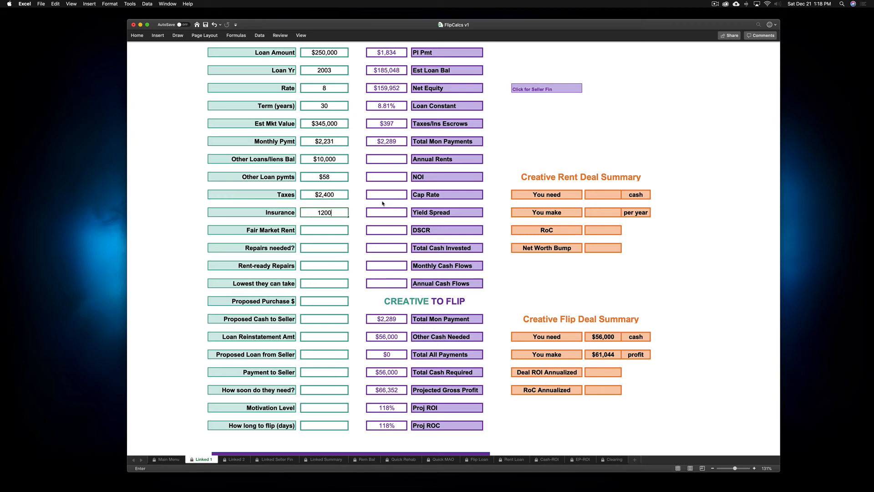
{"action": "key", "text": "Return"}
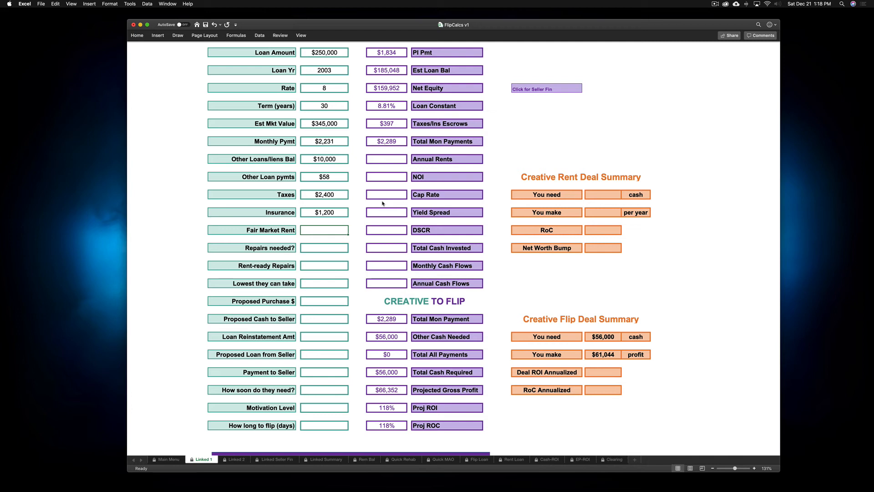
{"action": "type", "text": "1900"}
{"action": "key", "text": "Return"}
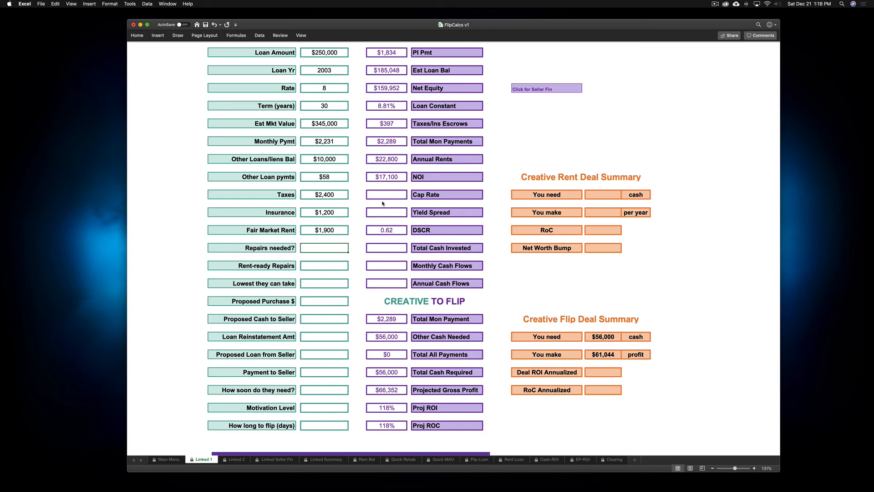
- Enter $15,000 for repairs needed, $10,000 for rent-ready repairs and $225,000 as the lowest amount the seller can take
{"action": "scroll", "coordinate": [382, 104], "scroll_direction": "up", "scroll_amount": 3}
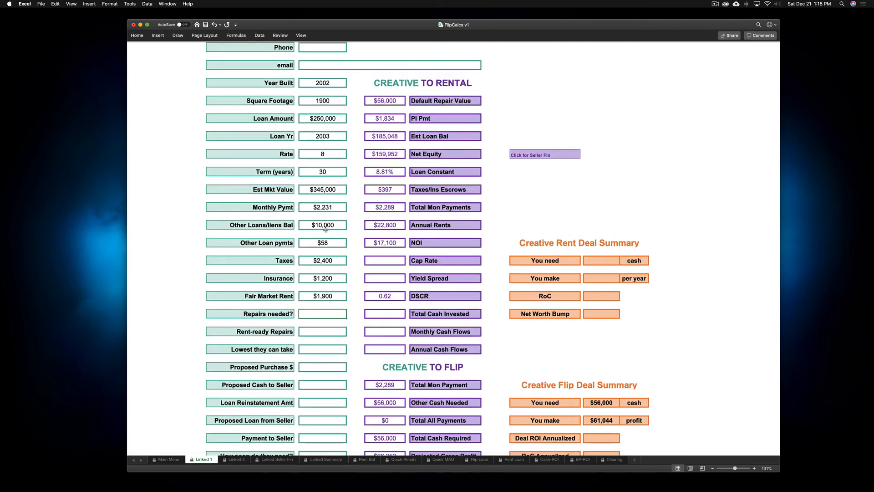
{"action": "scroll", "coordinate": [353, 267], "scroll_direction": "down", "scroll_amount": 1}
{"action": "scroll", "coordinate": [353, 267], "scroll_direction": "down", "scroll_amount": 1}
{"action": "scroll", "coordinate": [321, 237], "scroll_direction": "down", "scroll_amount": 3}
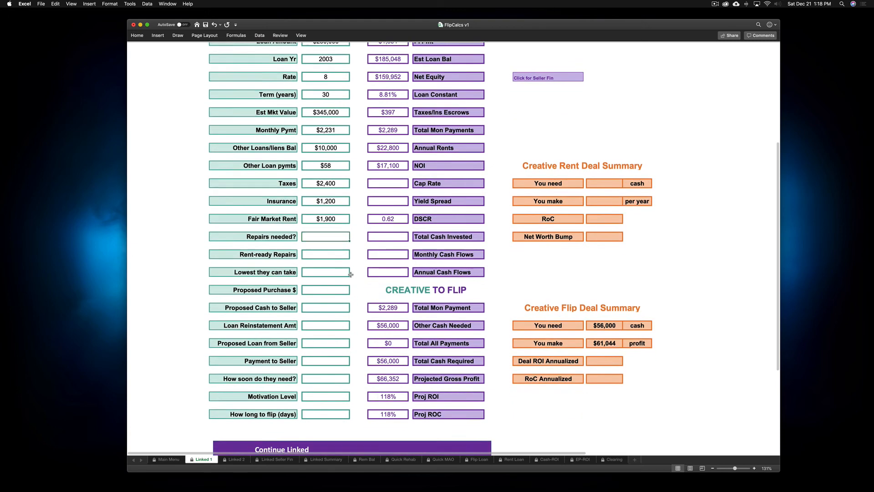
{"action": "scroll", "coordinate": [330, 239], "scroll_direction": "down", "scroll_amount": 1}
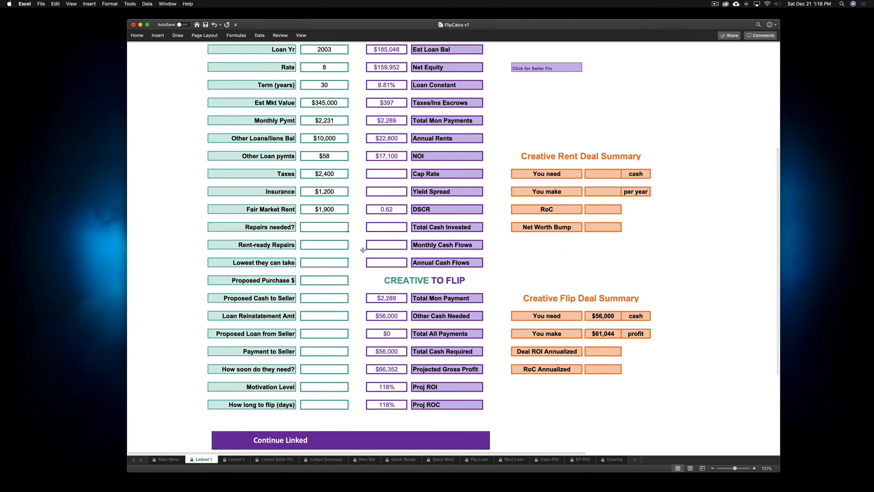
{"action": "scroll", "coordinate": [360, 257], "scroll_direction": "down", "scroll_amount": 1}
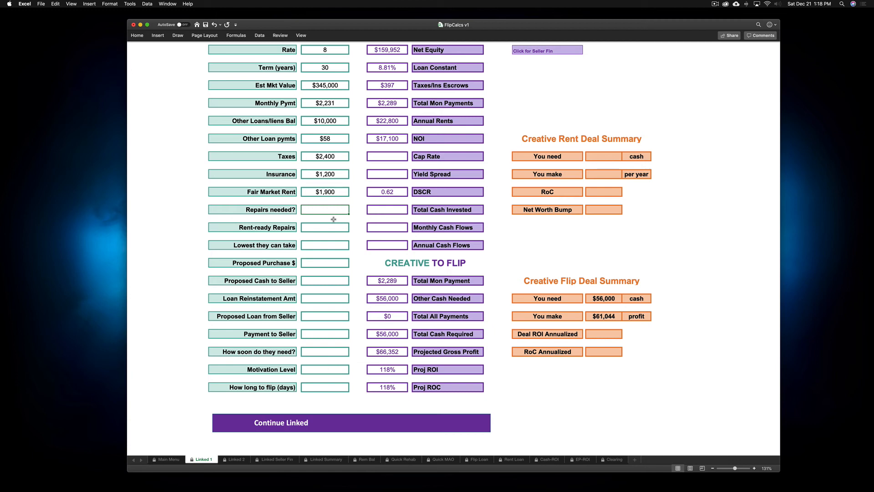
{"action": "type", "text": "15000"}
{"action": "key", "text": "Return"}
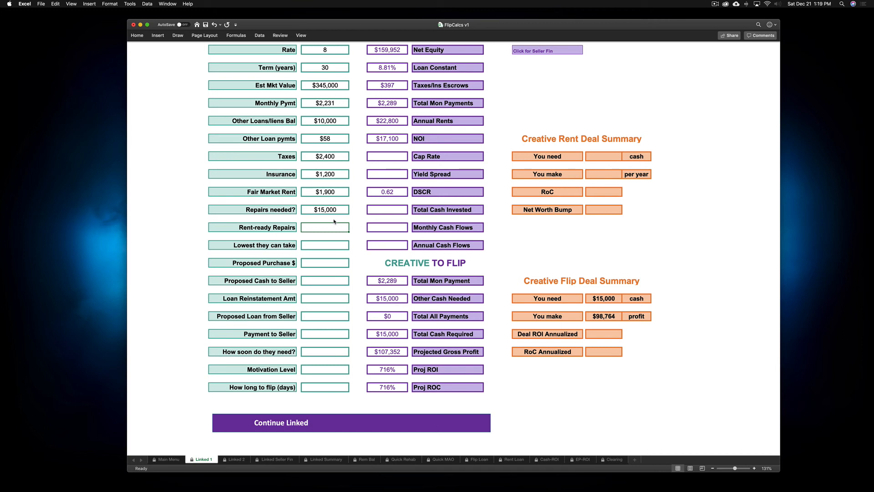
{"action": "type", "text": "10000"}
{"action": "key", "text": "Return"}
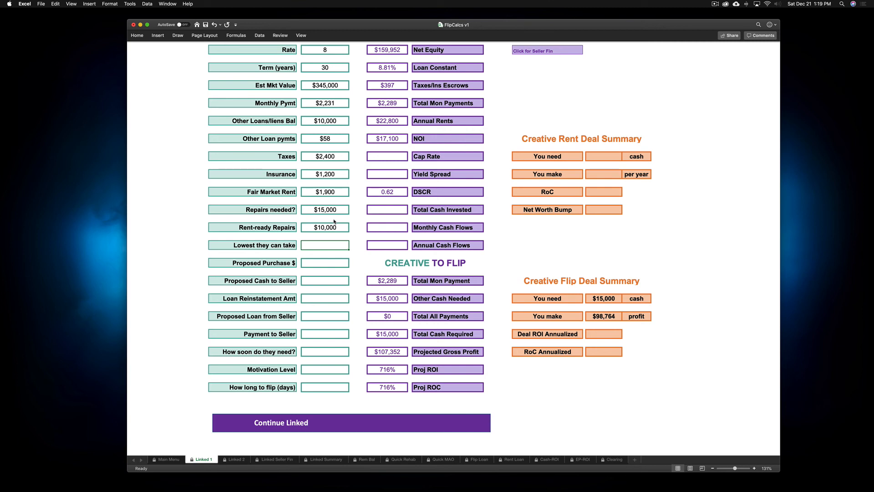
{"action": "type", "text": "225000"}
{"action": "key", "text": "Return"}
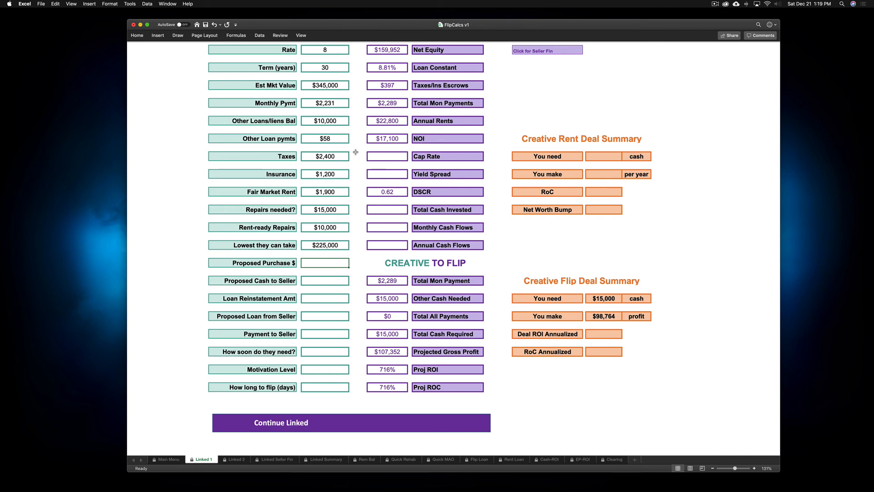
- Review the creative rental and flip calculations and both deal summaries on the linked offer sheet
{"action": "scroll", "coordinate": [356, 152], "scroll_direction": "up", "scroll_amount": 8}
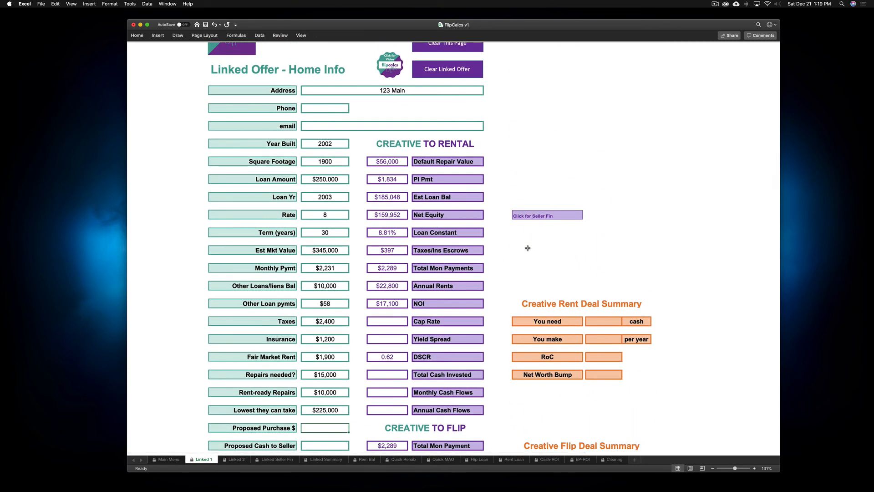
{"action": "scroll", "coordinate": [400, 254], "scroll_direction": "down", "scroll_amount": 3}
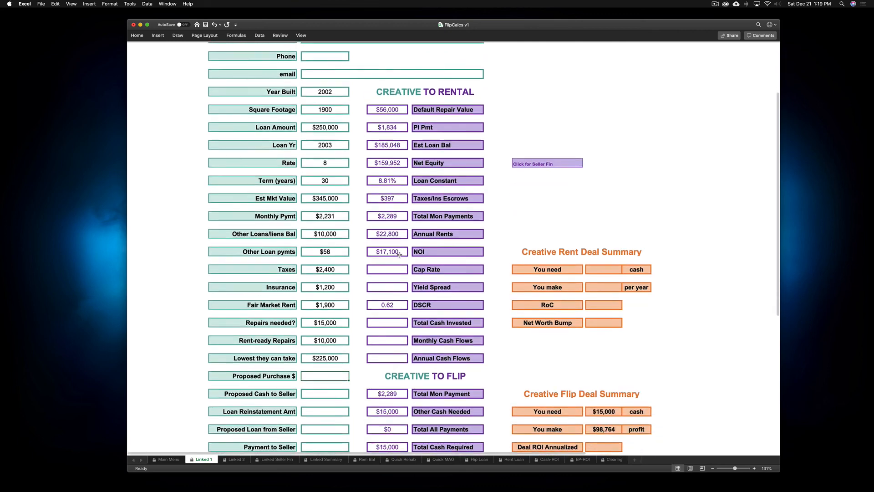
{"action": "scroll", "coordinate": [400, 254], "scroll_direction": "down", "scroll_amount": 3}
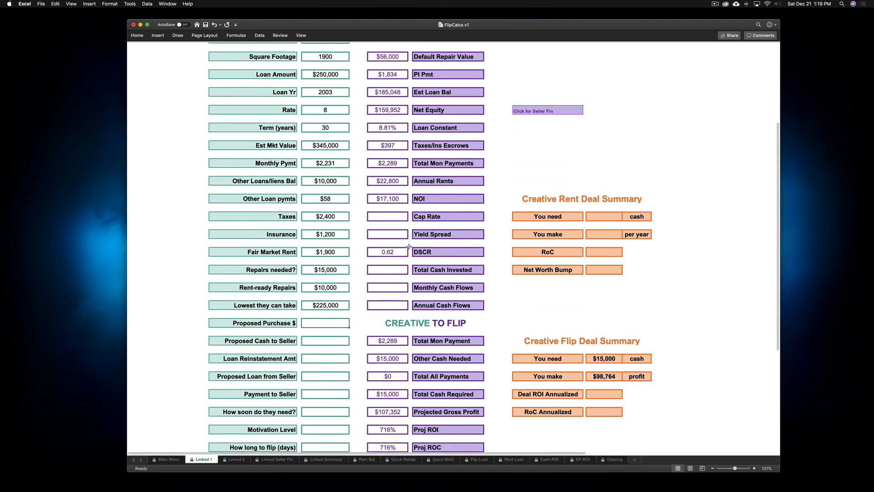
{"action": "scroll", "coordinate": [409, 247], "scroll_direction": "up", "scroll_amount": 2}
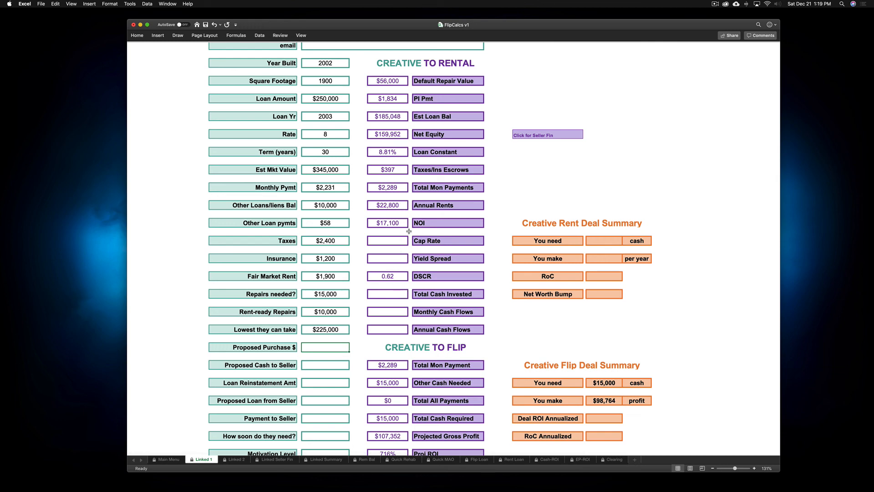
{"action": "scroll", "coordinate": [409, 231], "scroll_direction": "down", "scroll_amount": 6}
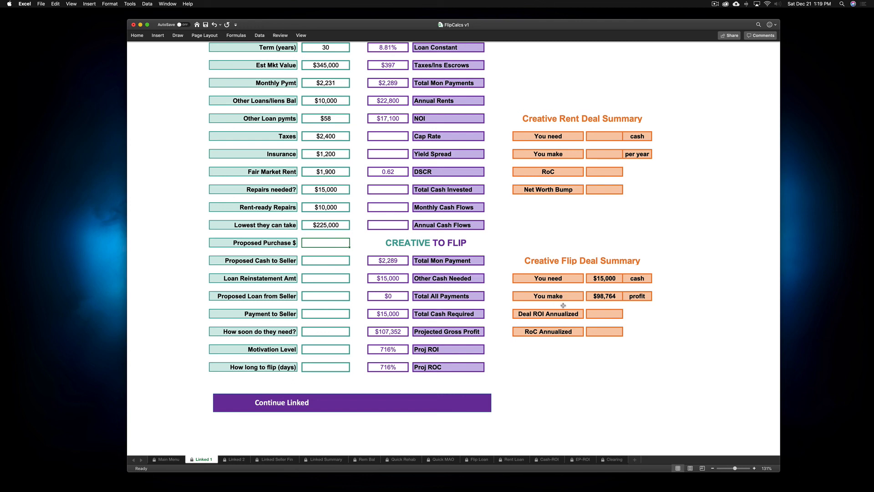
- Check the rent and sell scenarios on the Linked Summary sheet and return to the Main Menu sheet
{"action": "left_click", "coordinate": [327, 460]}
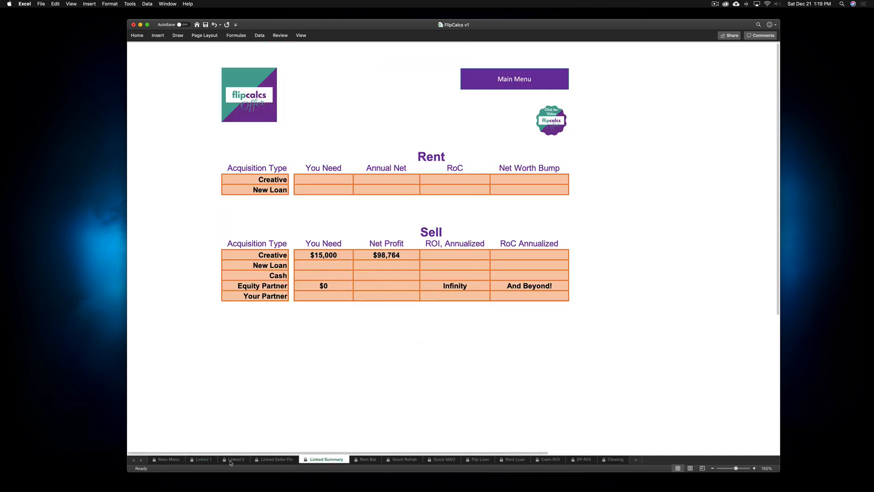
{"action": "left_click", "coordinate": [168, 460]}
{"action": "scroll", "coordinate": [532, 342], "scroll_direction": "down", "scroll_amount": 1}
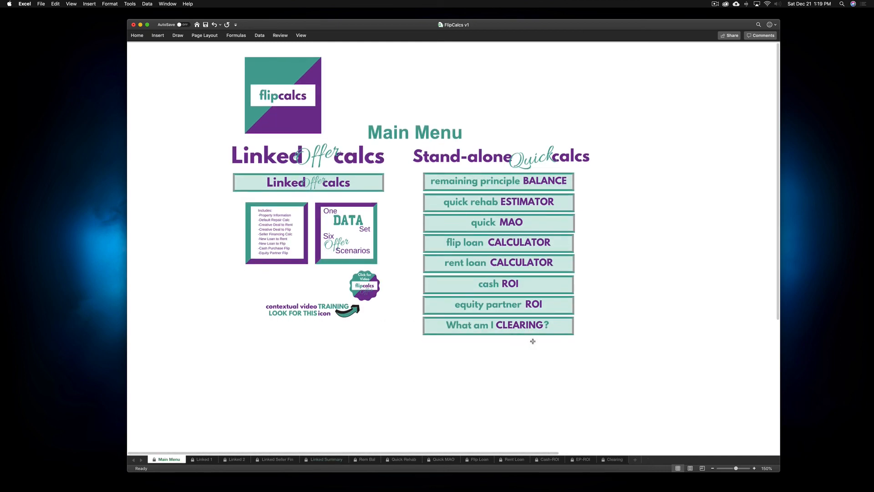